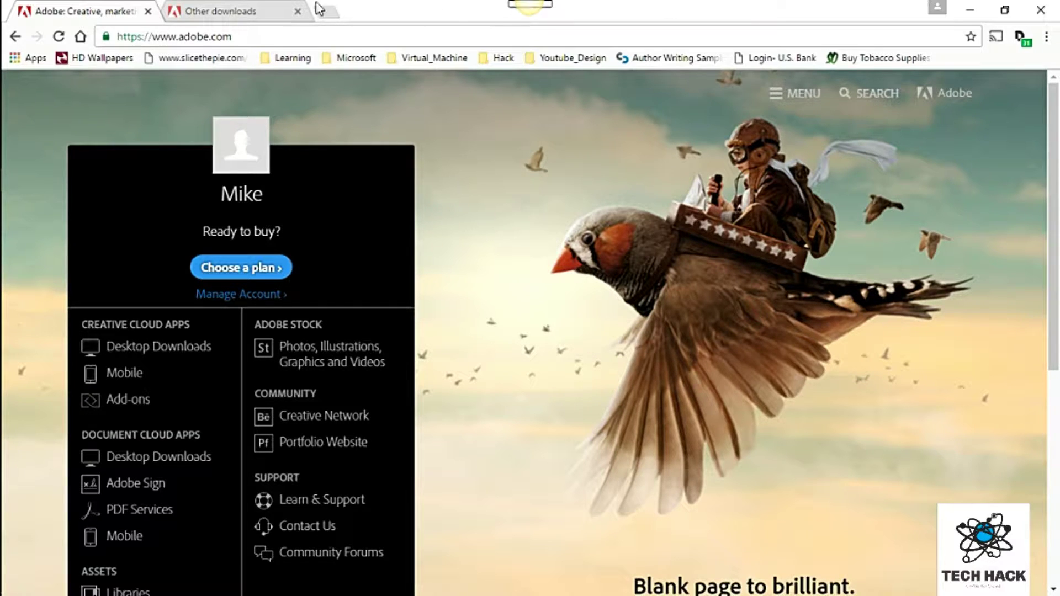
- Switch to Adobe's Other downloads tab listing the Creative Suite installers
left_click(229, 11)
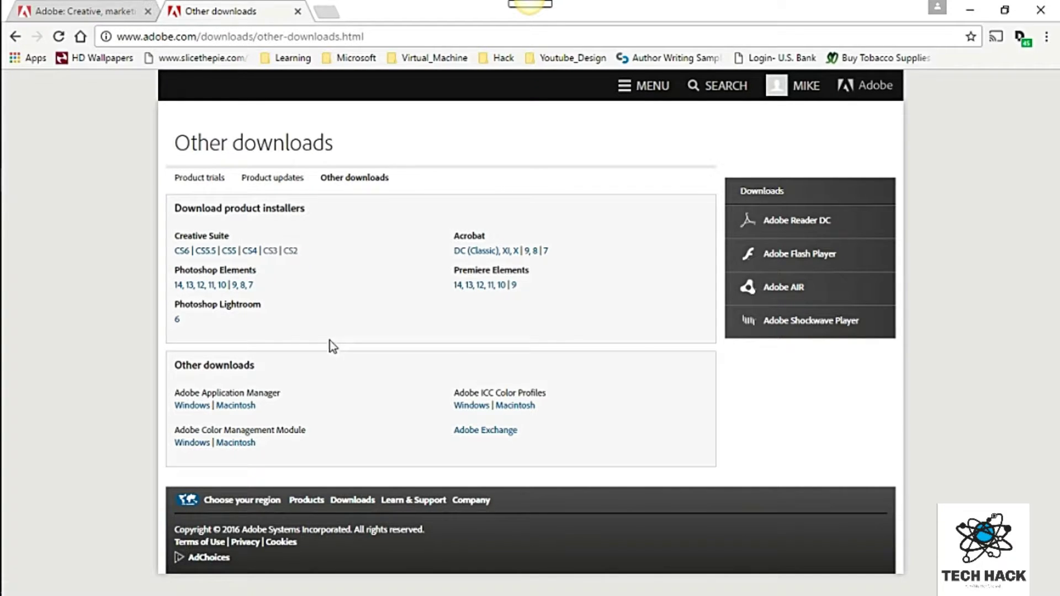
- Follow the Creative Suite CS2 link to the Acrobat 7 and CS2 download page
left_click(291, 251)
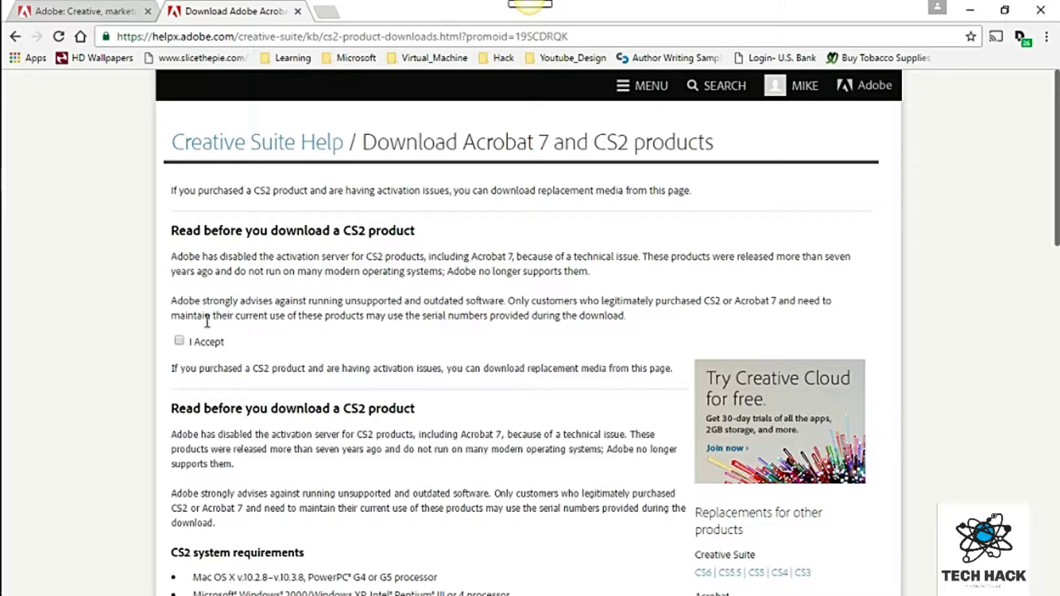
- Tick I Accept, then expand the English CS2 downloads table with serial numbers
left_click(179, 341)
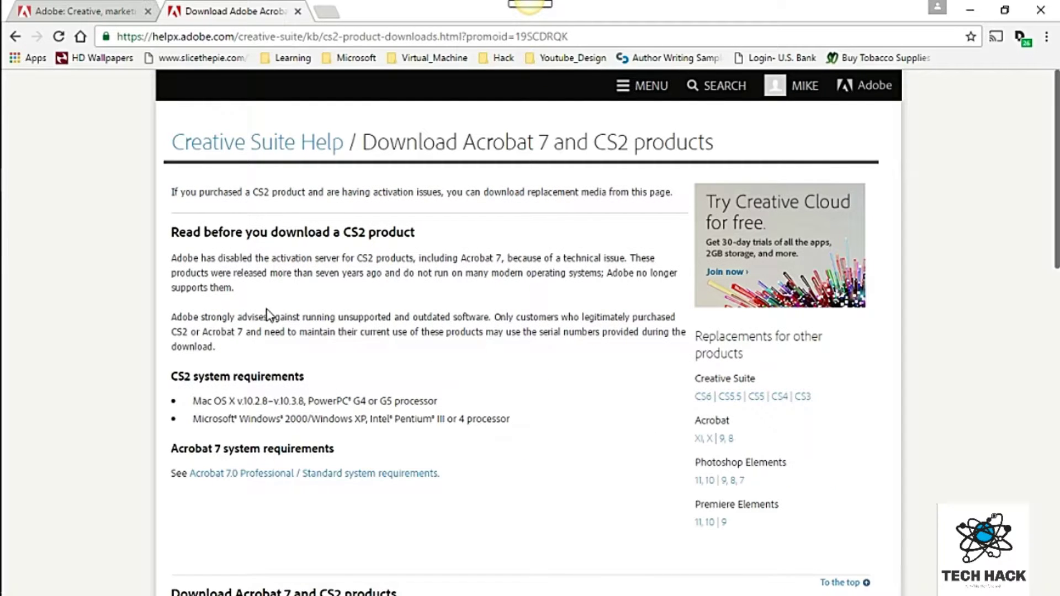
scroll(385, 362, "down", 5)
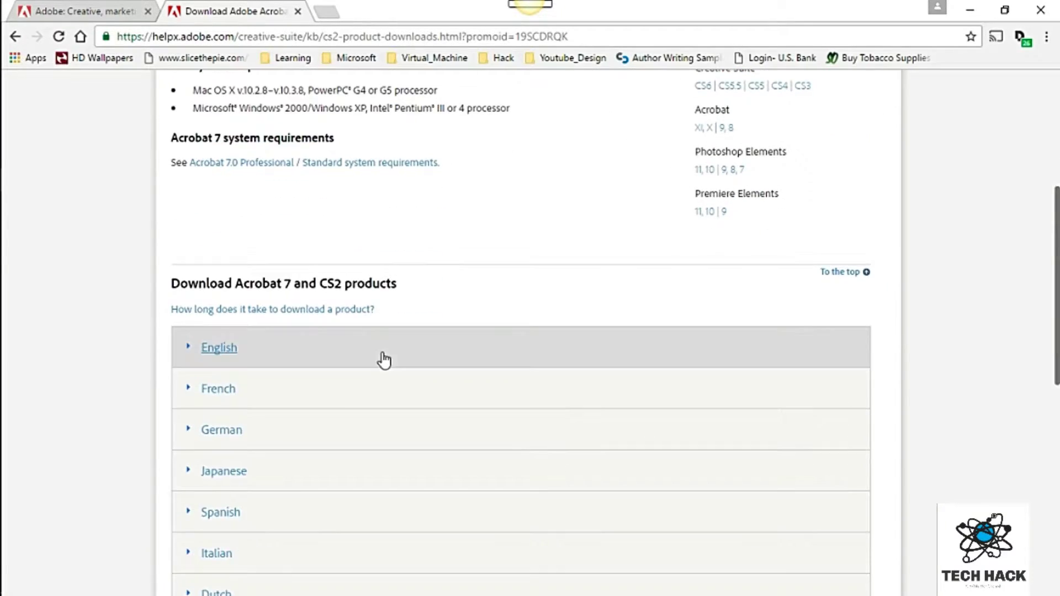
scroll(458, 191, "down", 3)
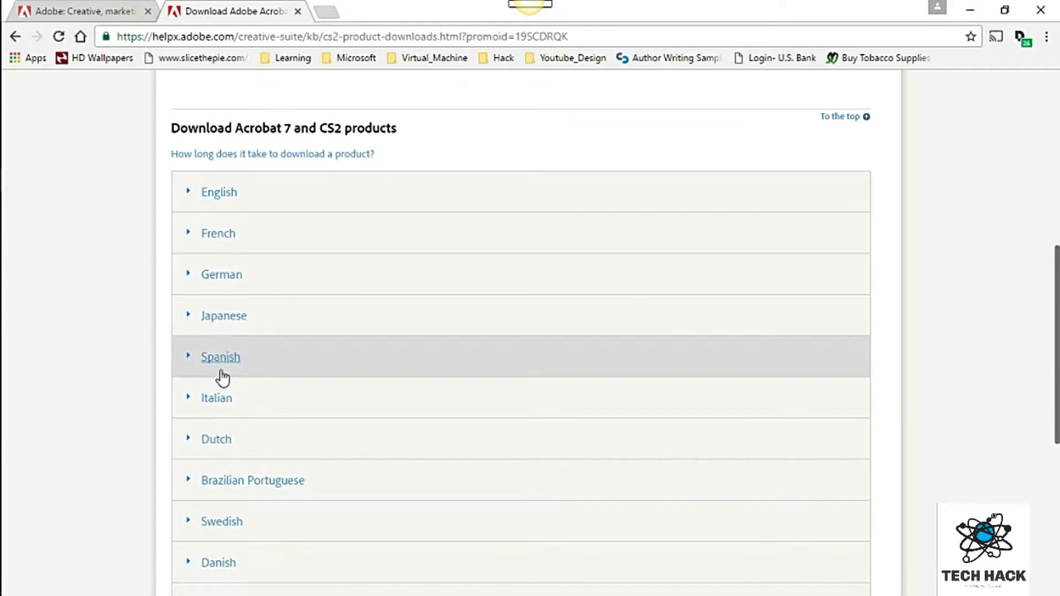
scroll(230, 417, "down", 4)
scroll(232, 421, "up", 4)
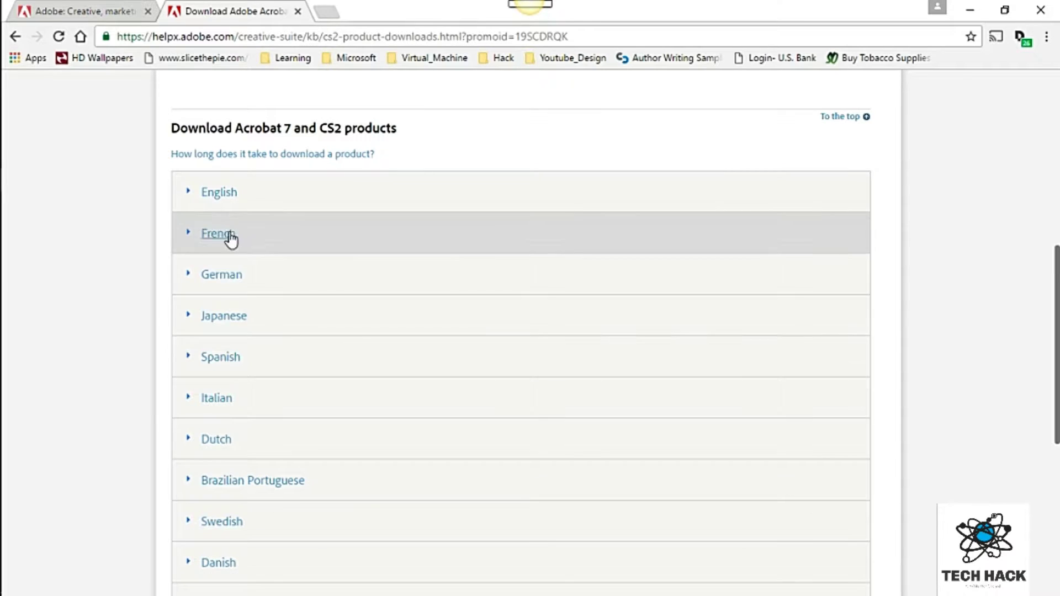
left_click(214, 197)
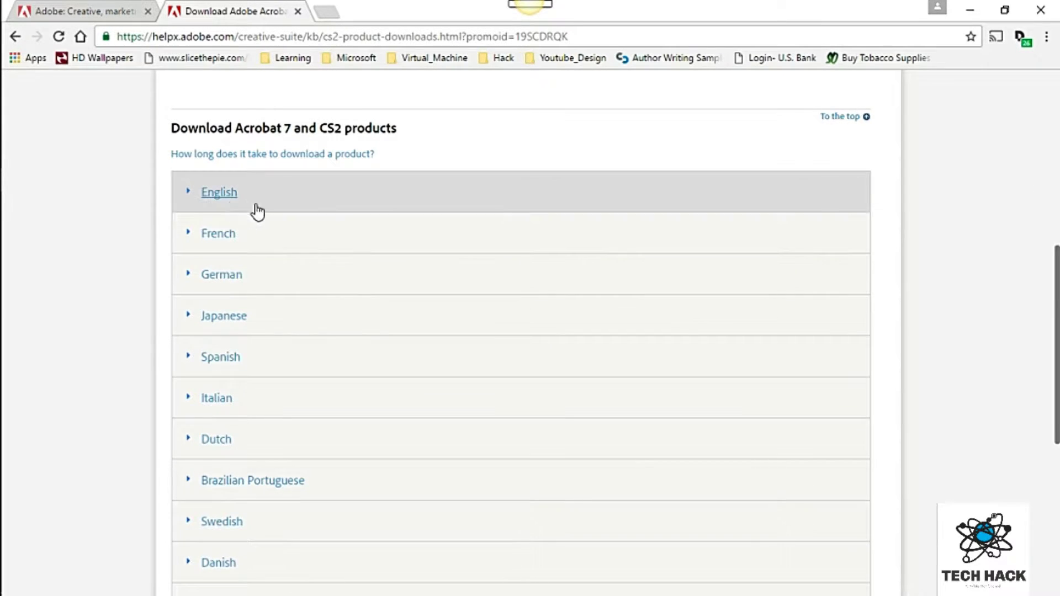
left_click(220, 195)
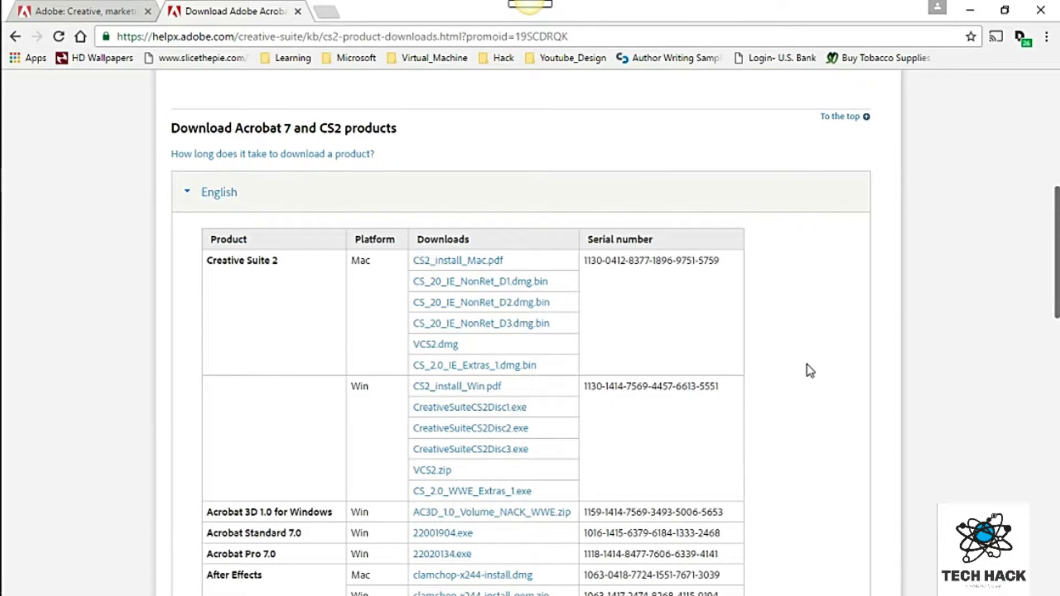
scroll(807, 365, "down", 6)
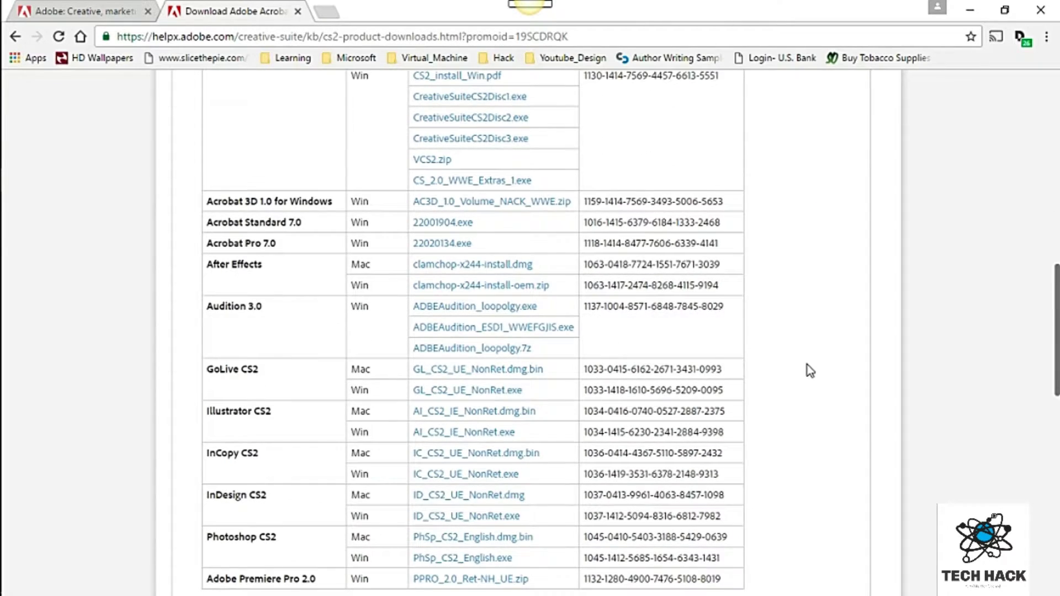
scroll(807, 365, "down", 1)
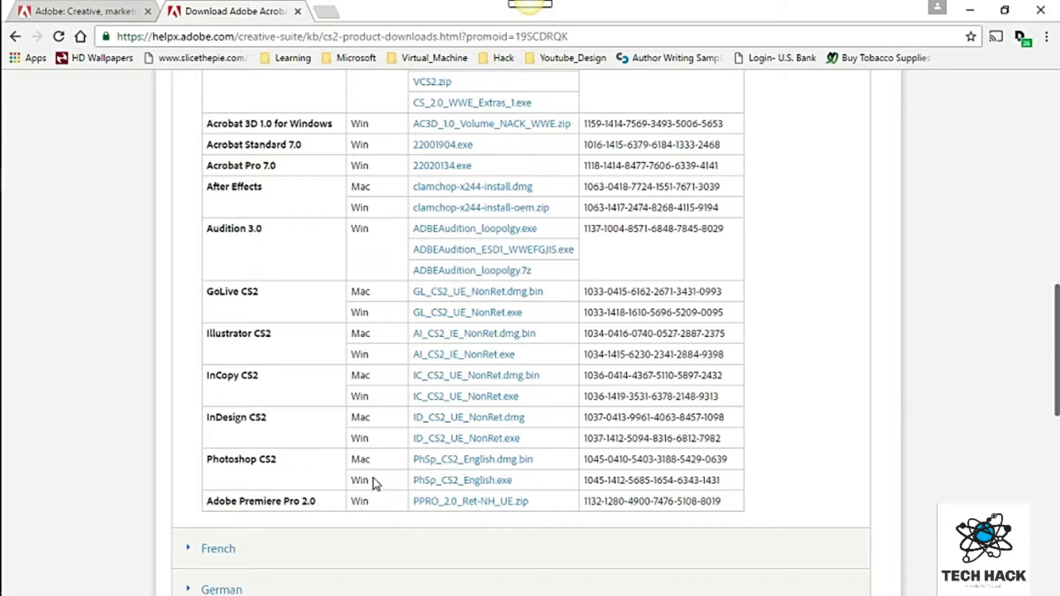
- Download PhSp_CS2_English.exe from the Photoshop CS2 Win row and re-expand the English table
left_click(458, 481)
scroll(457, 483, "down", 10)
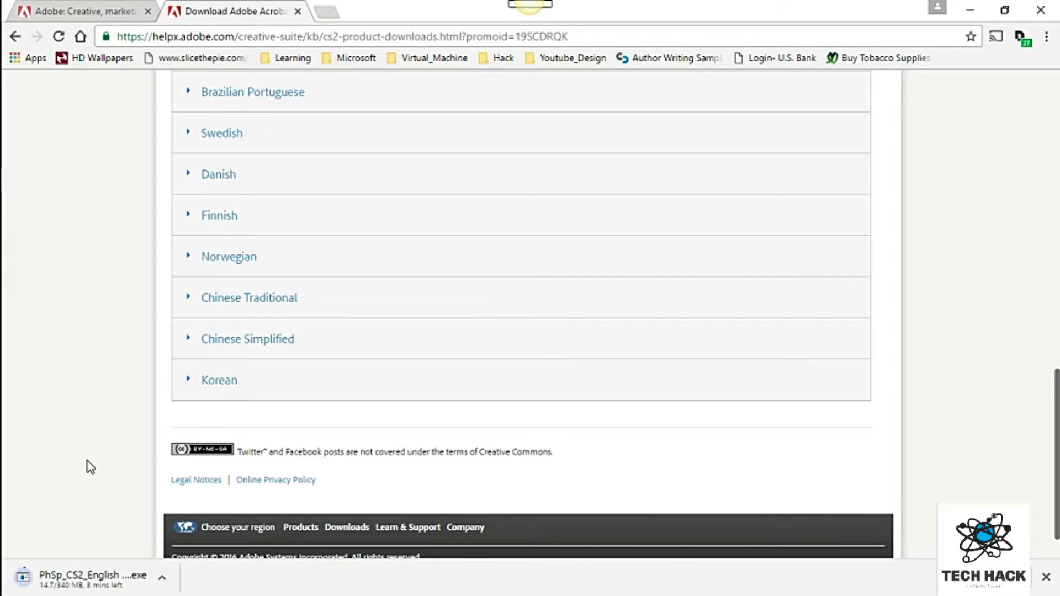
scroll(90, 466, "up", 5)
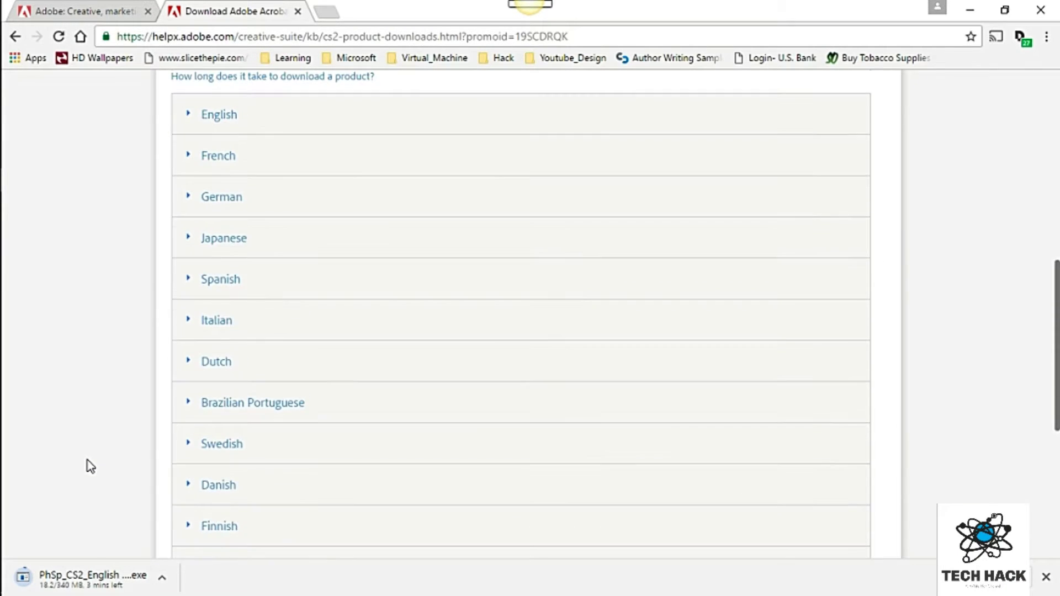
scroll(111, 458, "up", 1)
left_click(343, 194)
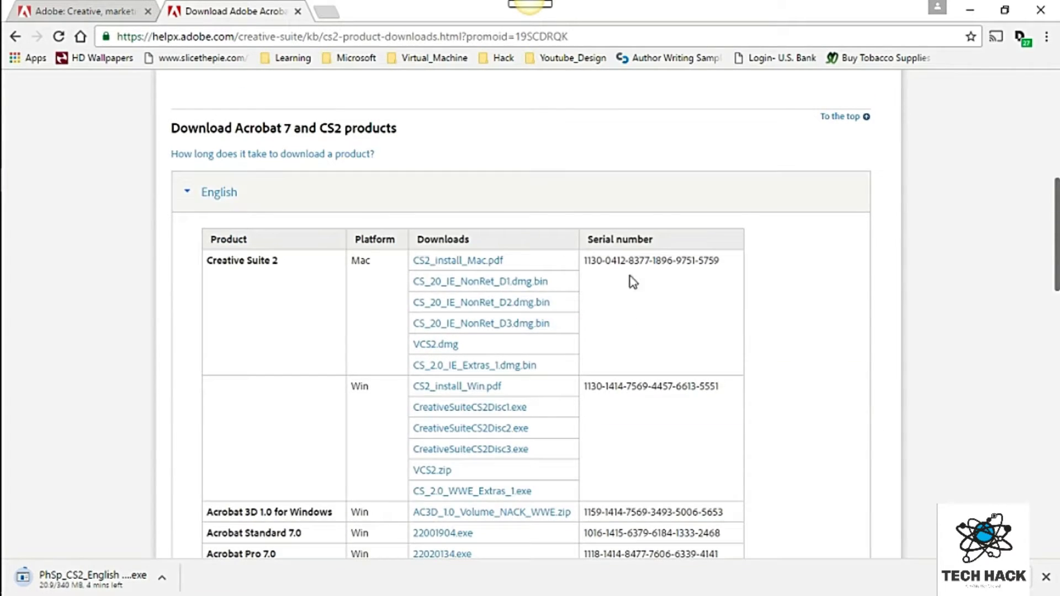
scroll(741, 334, "down", 8)
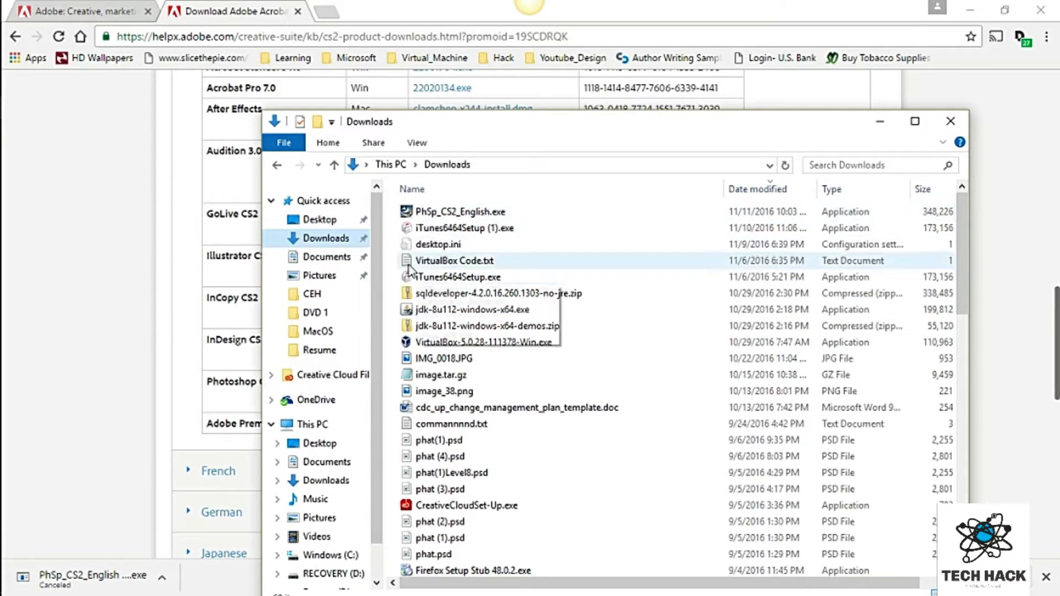
- Run PhSp_CS2_English.exe, keep the default extraction folder, and overwrite all existing files
mouse_move(463, 212)
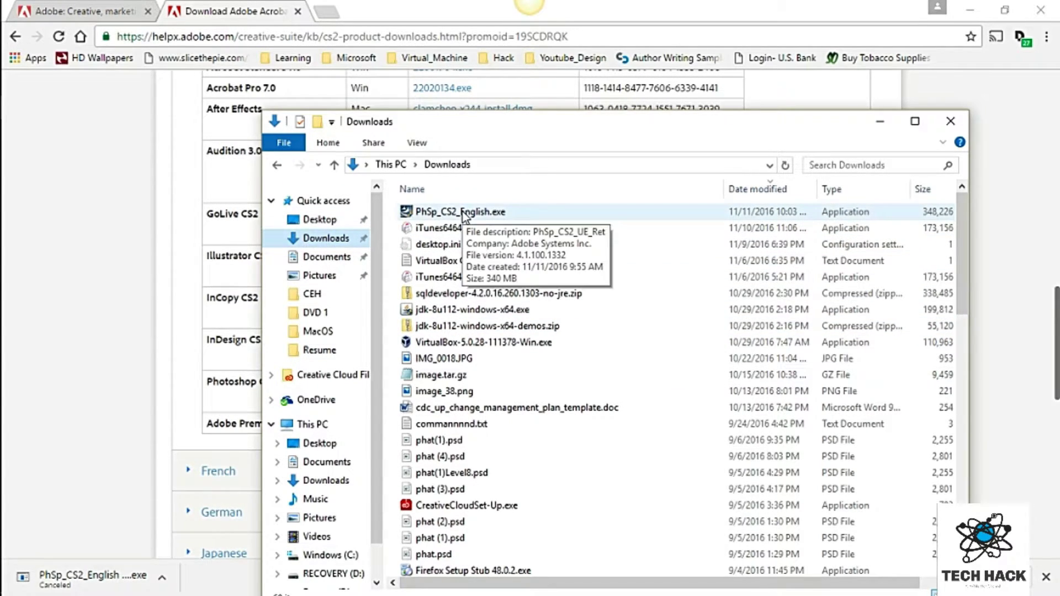
double_click(463, 211)
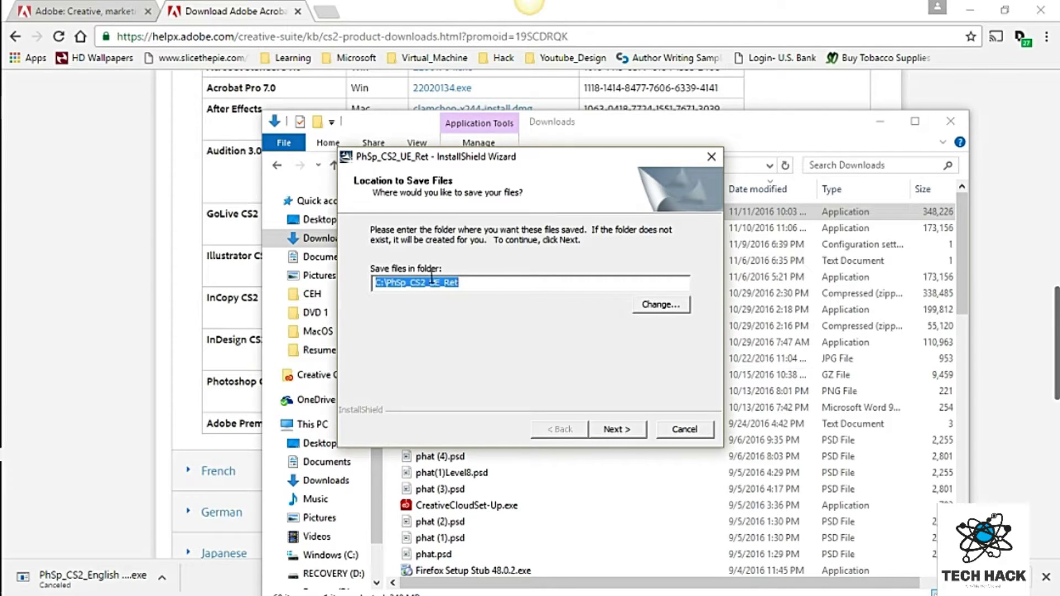
left_click(618, 430)
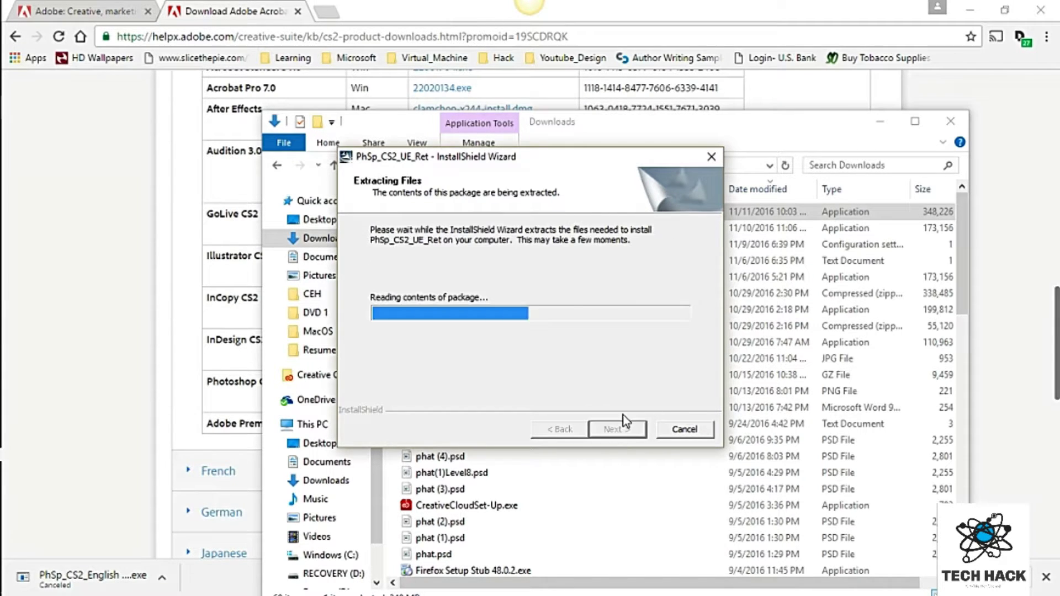
left_click(882, 122)
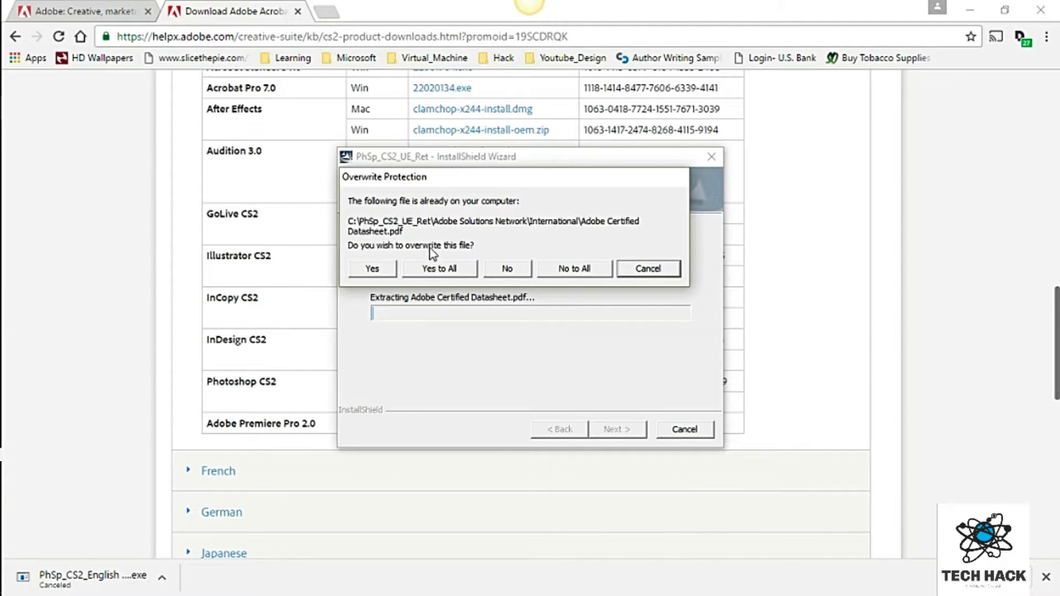
left_click(446, 270)
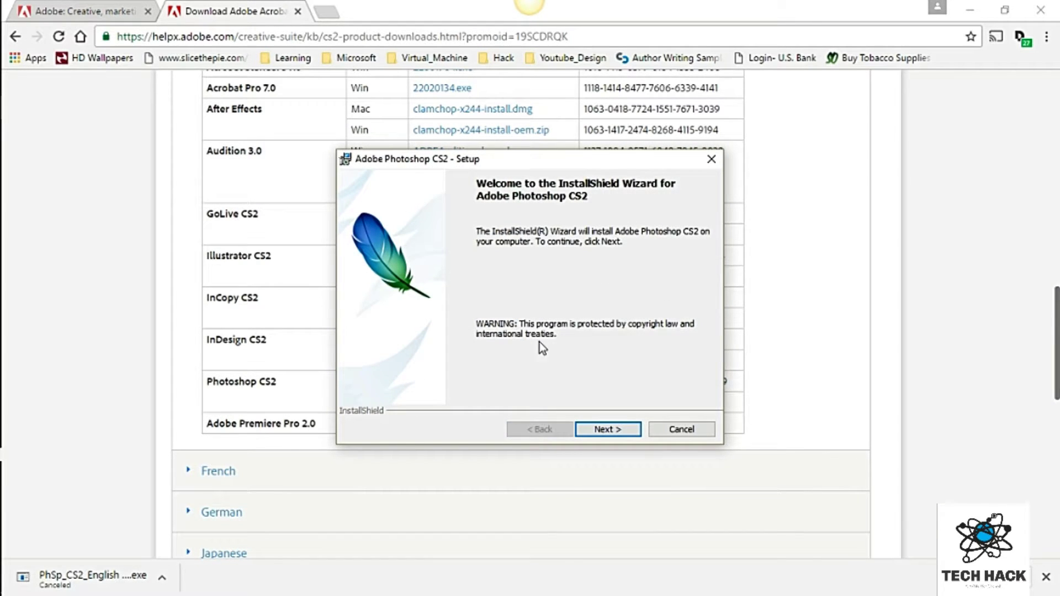
- Pass the welcome page, accept the license agreement, and focus the Serial Number field
left_click_drag(572, 161, 352, 134)
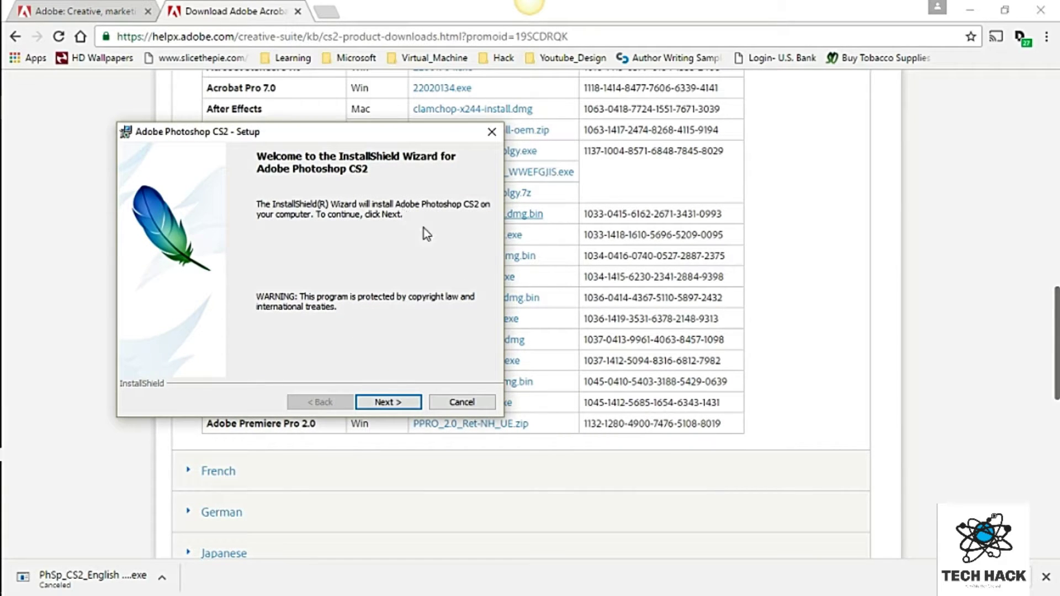
left_click(385, 407)
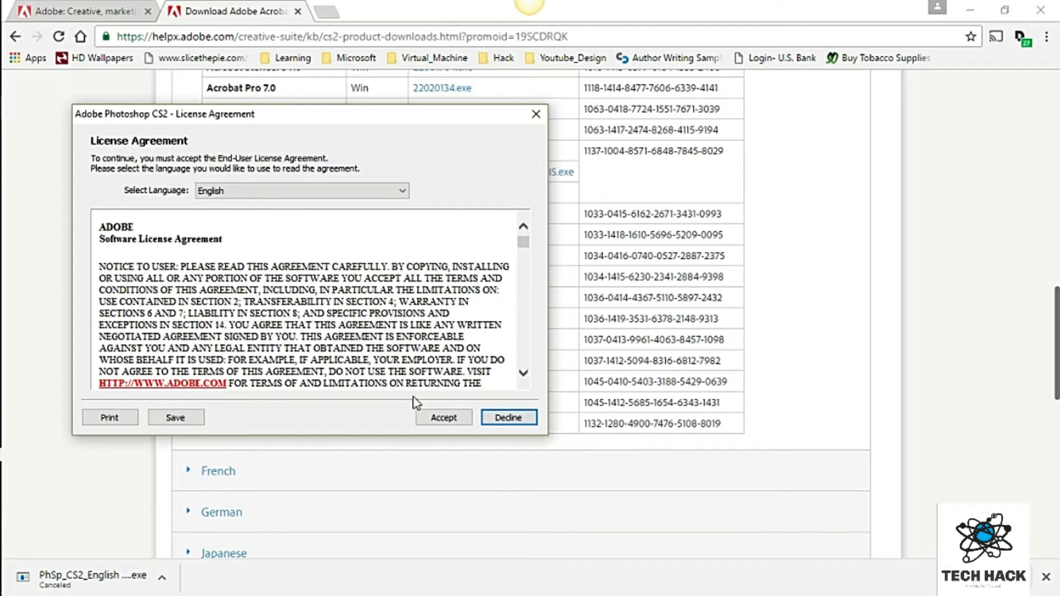
left_click(443, 417)
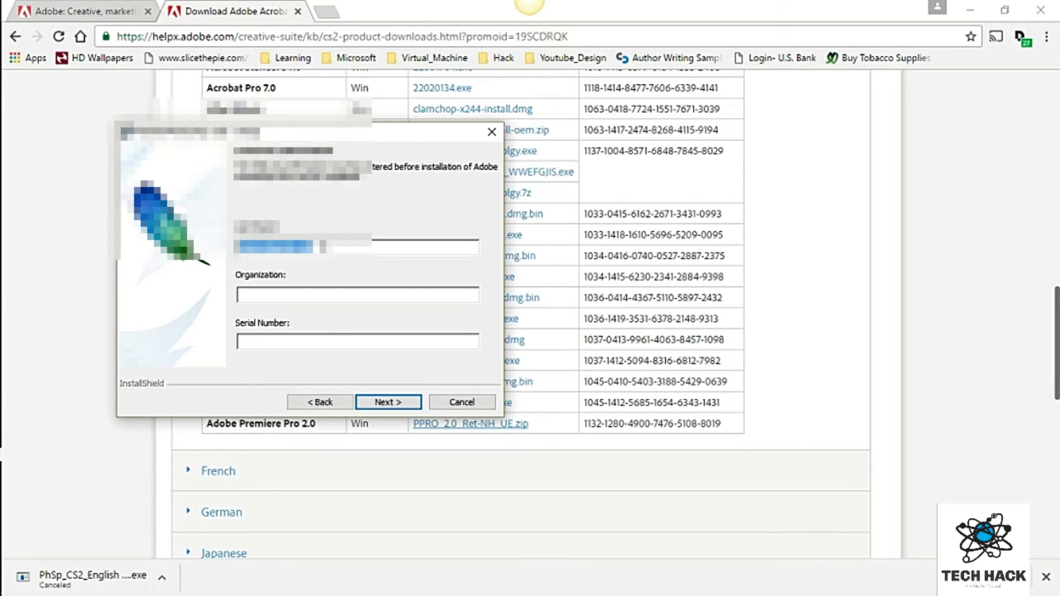
left_click(304, 343)
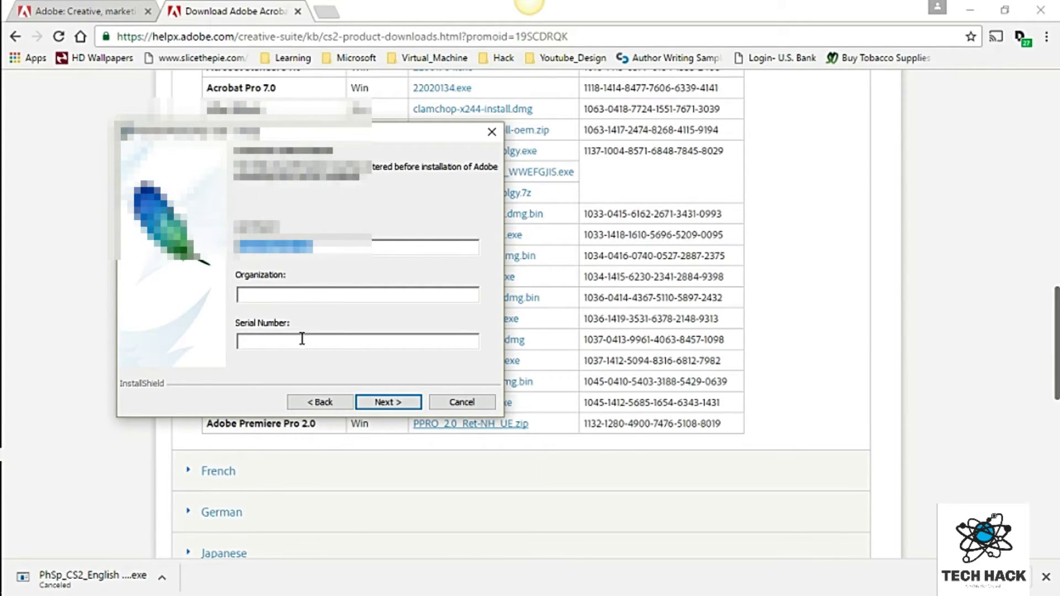
left_click(302, 342)
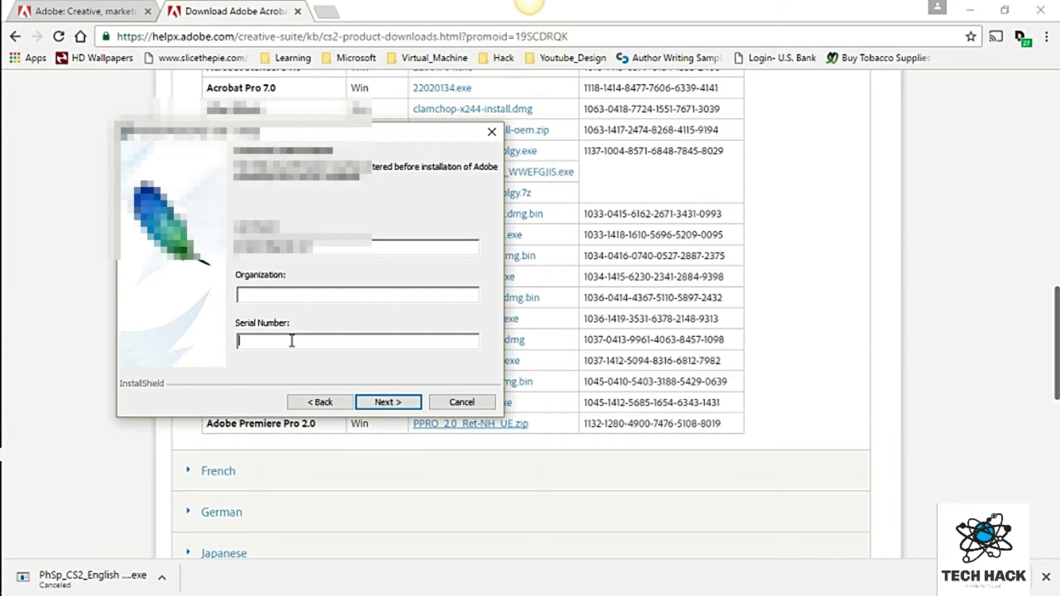
left_click_drag(372, 131, 358, 59)
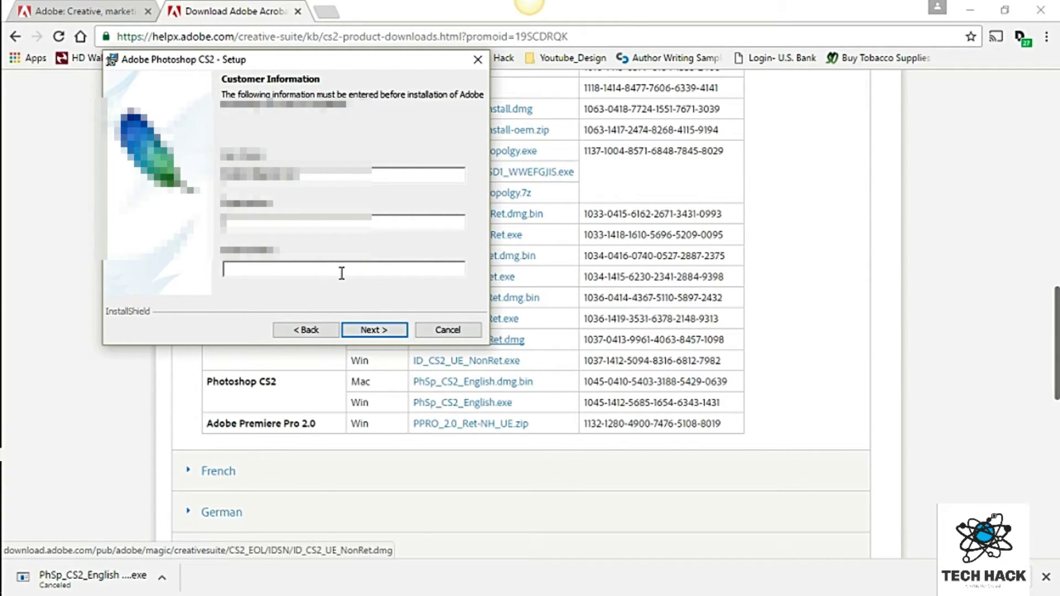
- Enter the serial number, then keep the default destination folder and file associations
type("10")
type("4514125685165463431431")
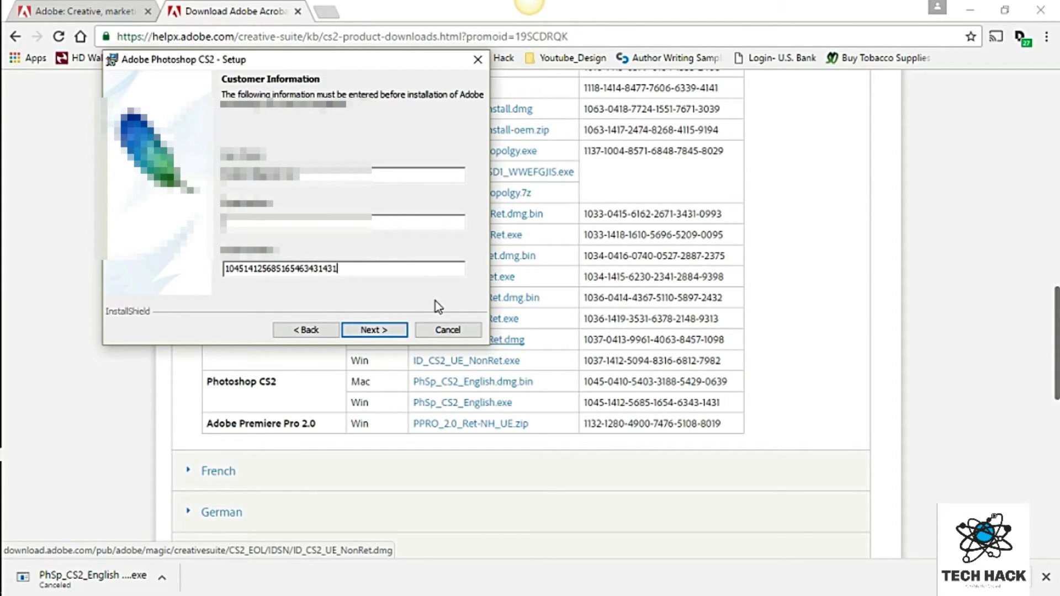
left_click(391, 331)
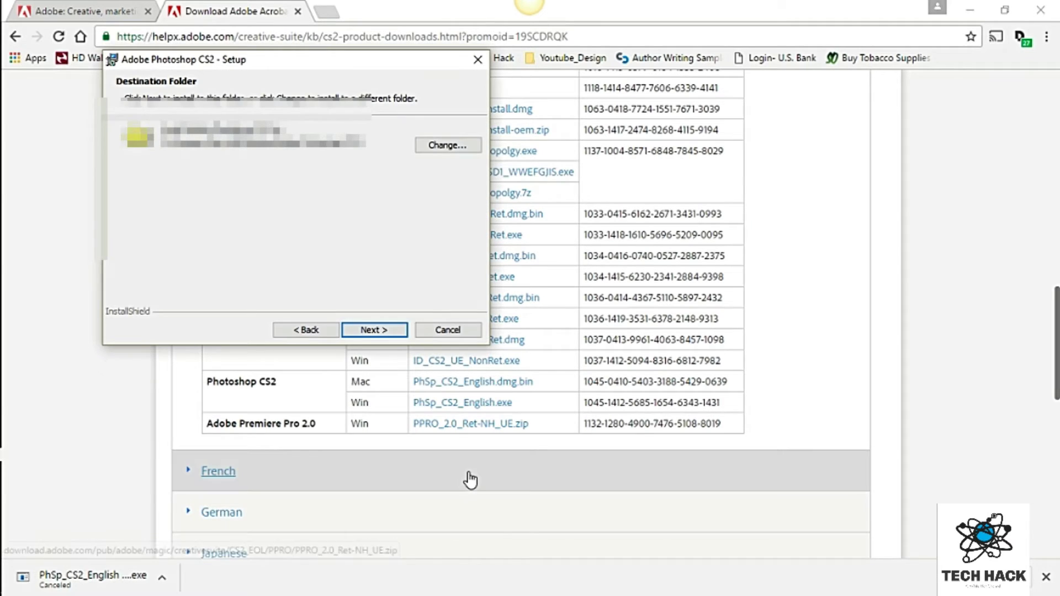
left_click(371, 330)
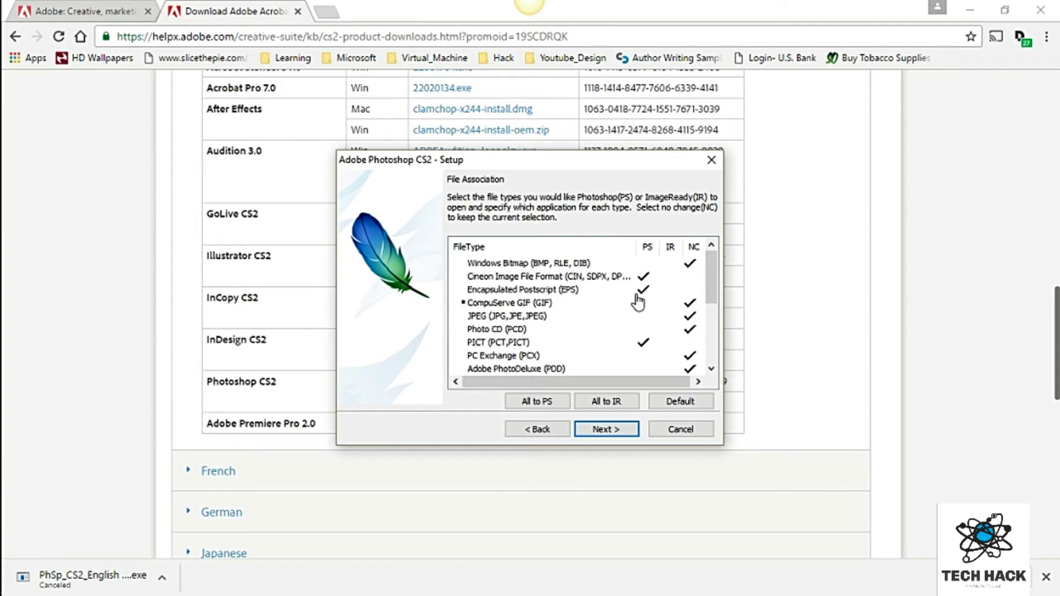
left_click(601, 430)
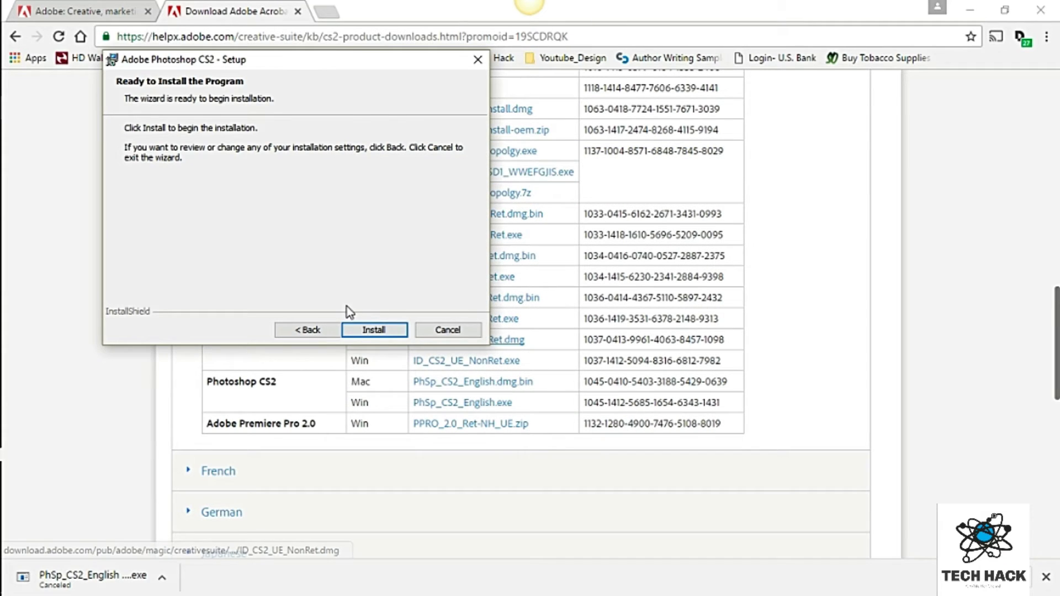
- Install Photoshop CS2, finish without showing the readme, and minimize Chrome
left_click(370, 330)
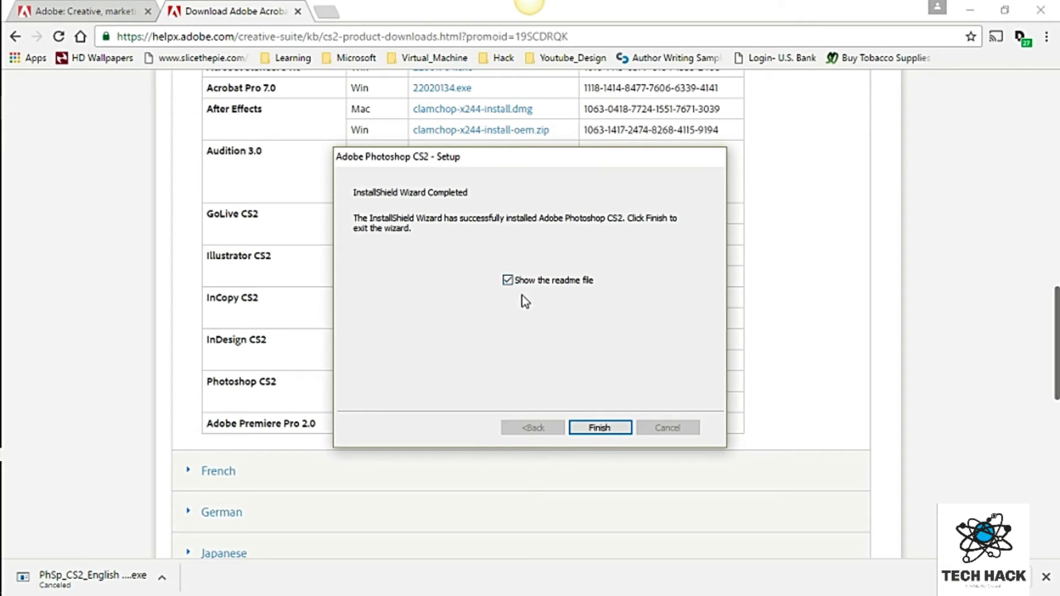
left_click(508, 280)
left_click(606, 429)
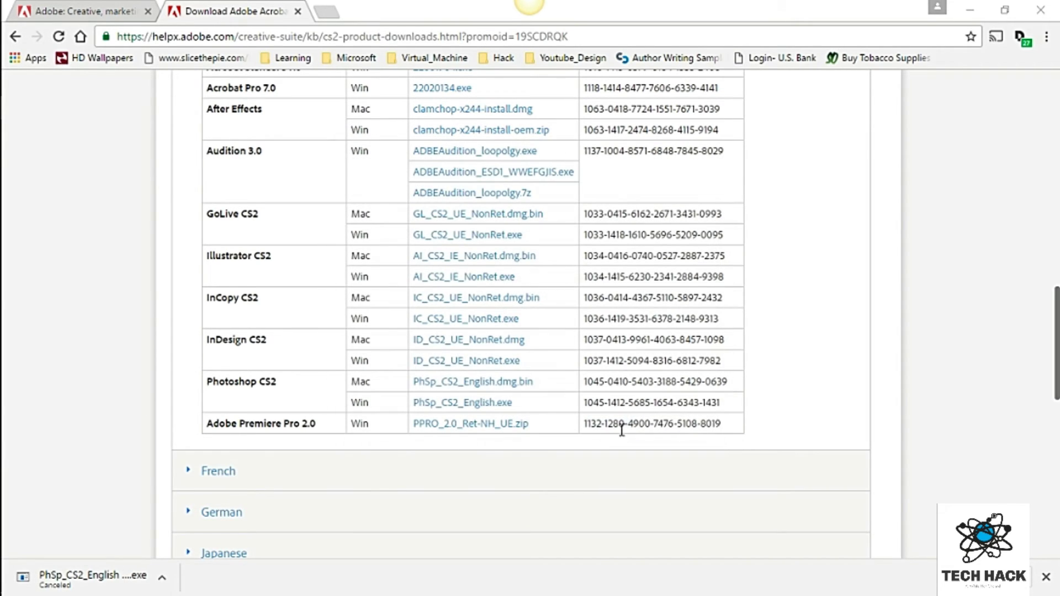
left_click(971, 11)
- Search Windows for 'adobe' and launch Adobe Photoshop CS2 from the results
mouse_move(2, 67)
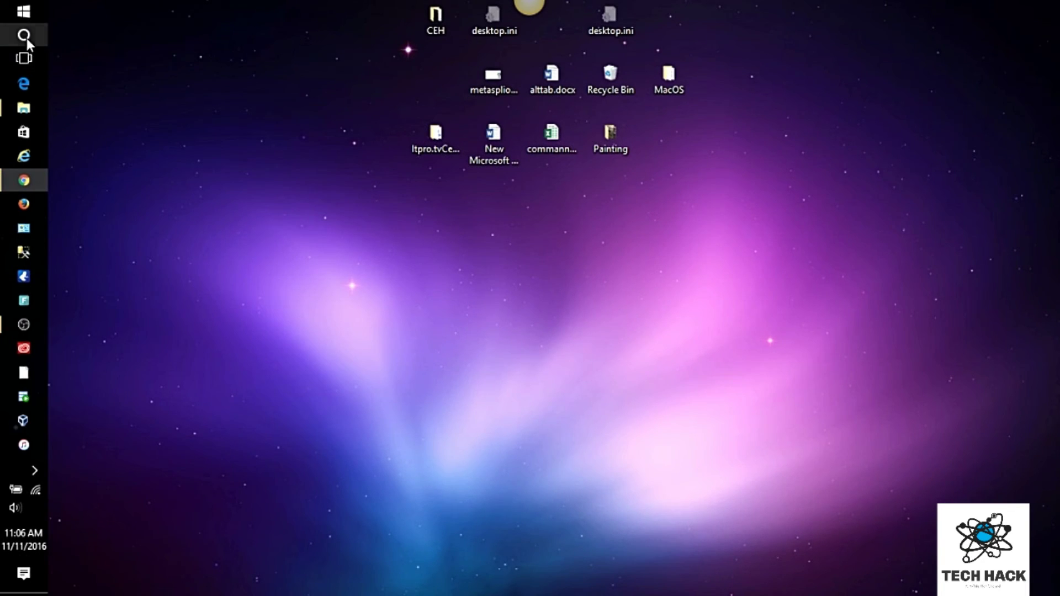
left_click(24, 36)
type("ad")
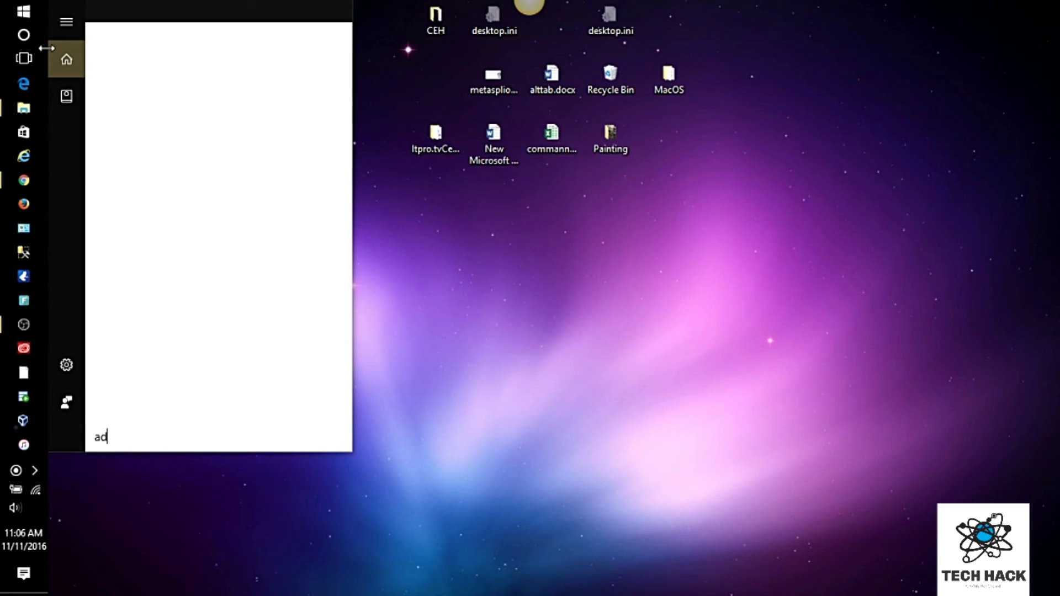
type("obe")
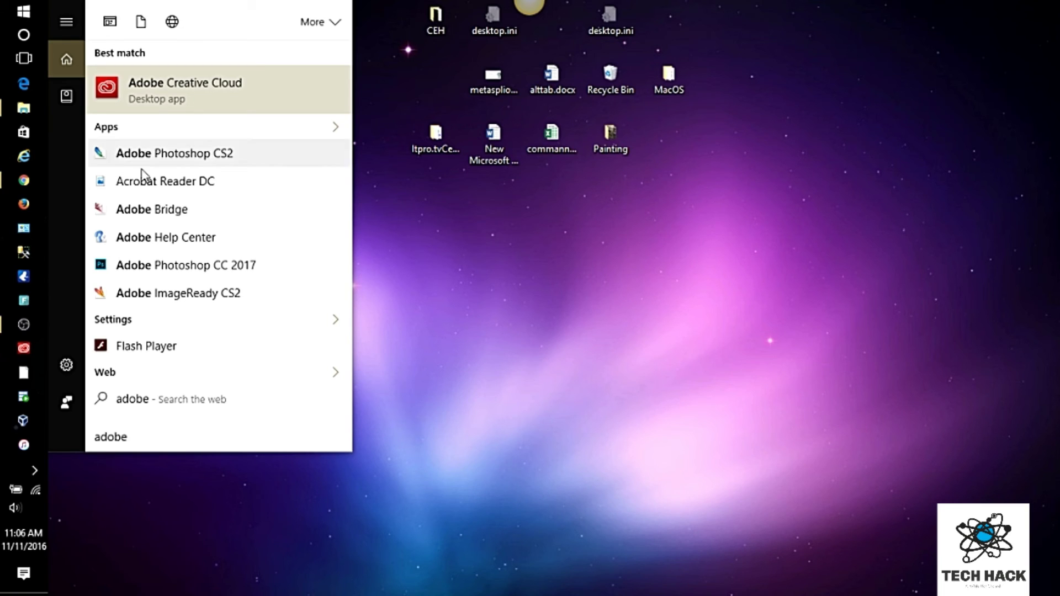
left_click(153, 159)
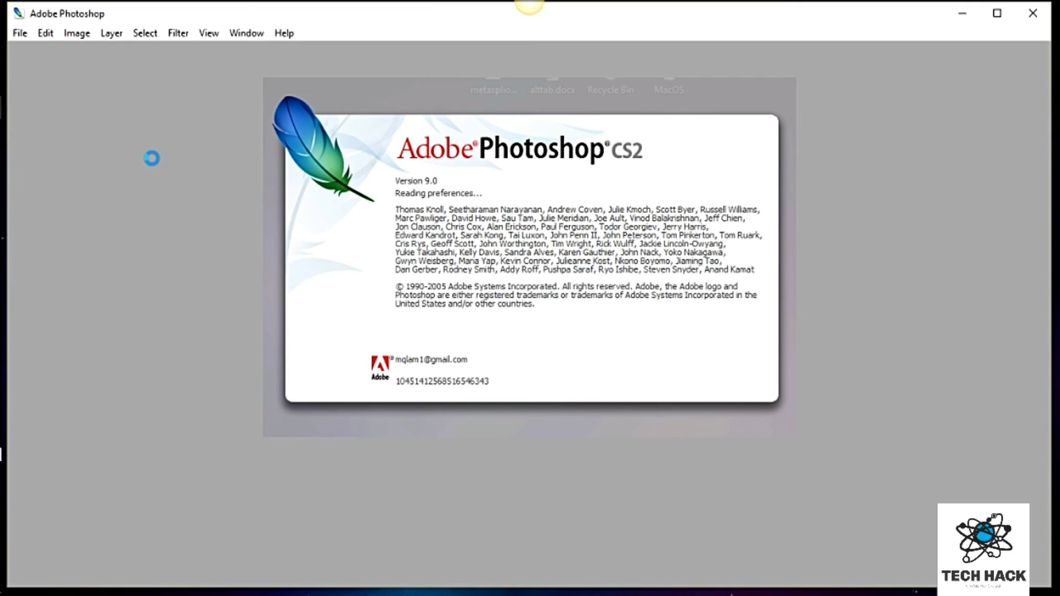